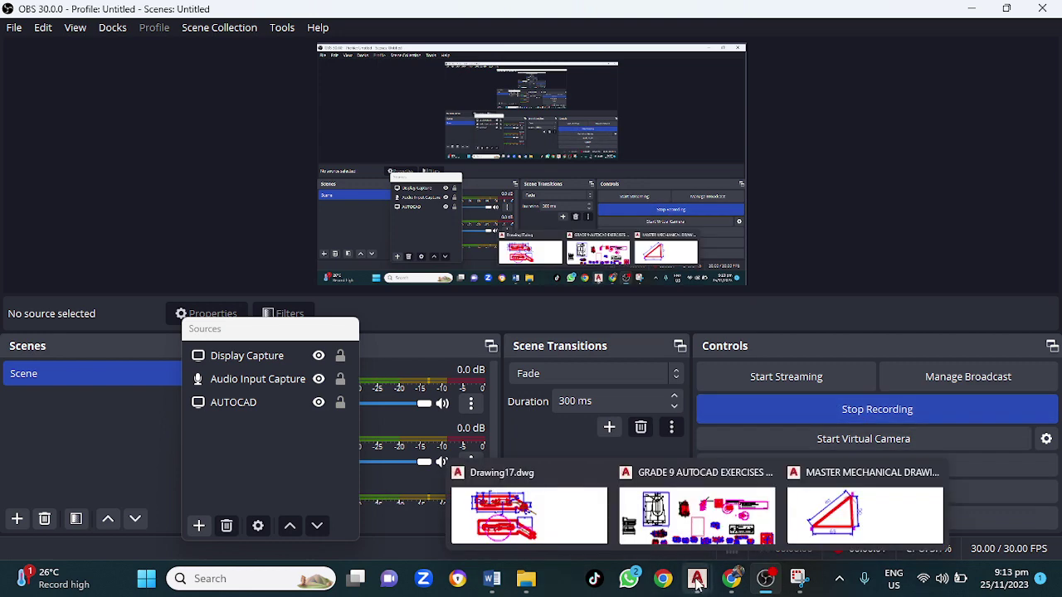
Switch to the MASTER MECHANICAL DRAWINGS file in AutoCAD and make CONST 2 the current layer.
{"action": "left_click", "coordinate": [880, 521]}
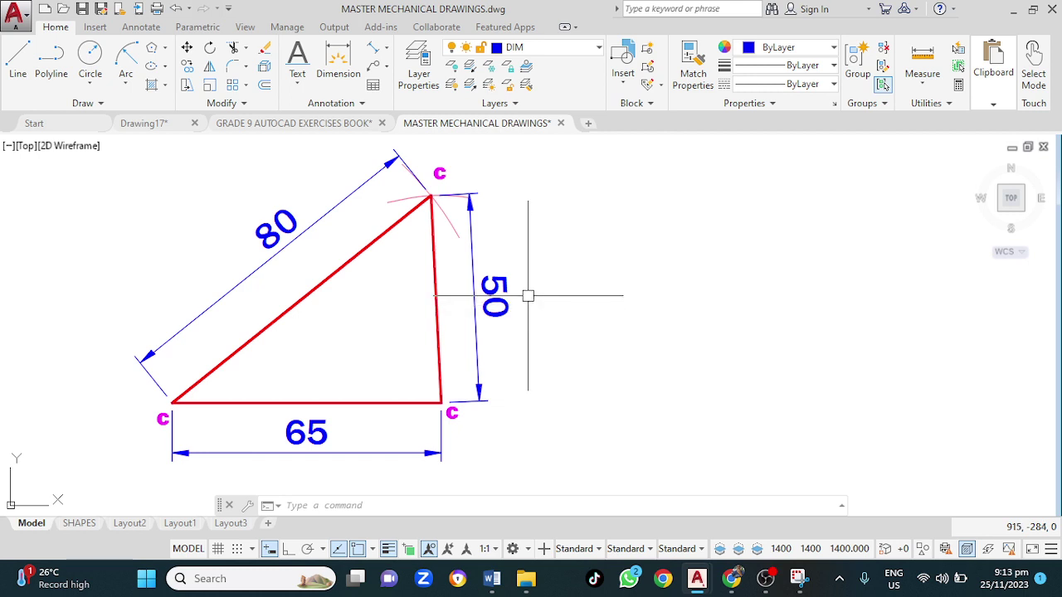
{"action": "left_click", "coordinate": [553, 55]}
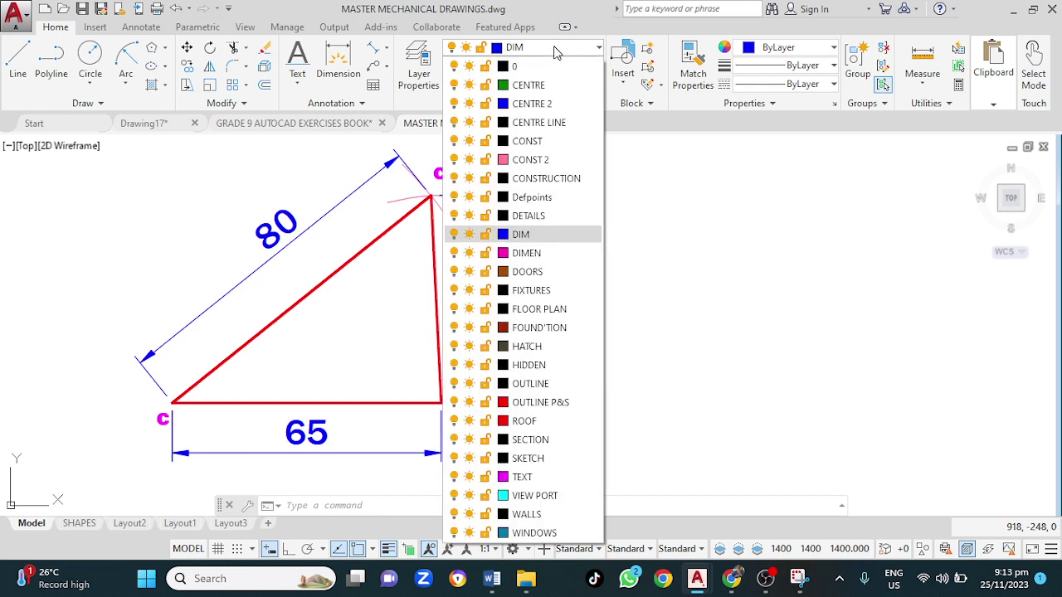
{"action": "left_click", "coordinate": [535, 165]}
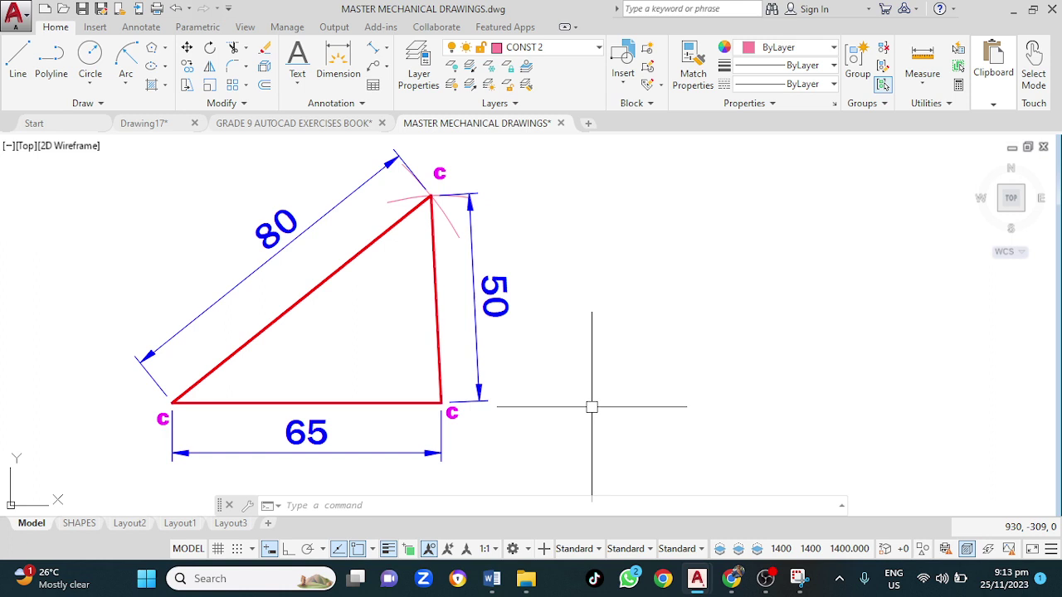
Draw a horizontal construction line 65 long in the empty area beside the dimensioned triangle, with Ortho on.
{"action": "key", "text": "Return"}
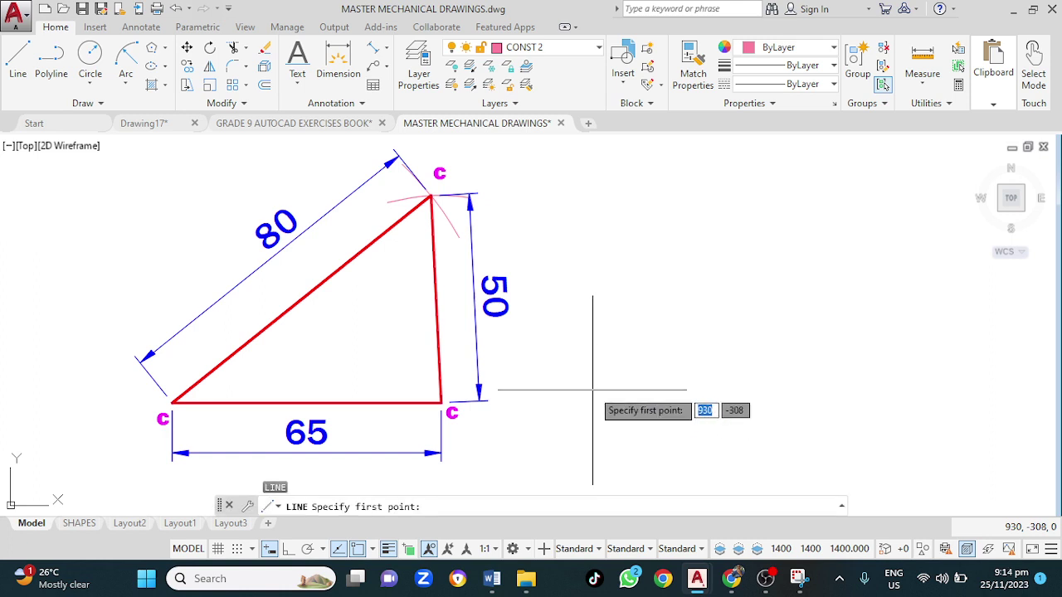
{"action": "left_click", "coordinate": [598, 378]}
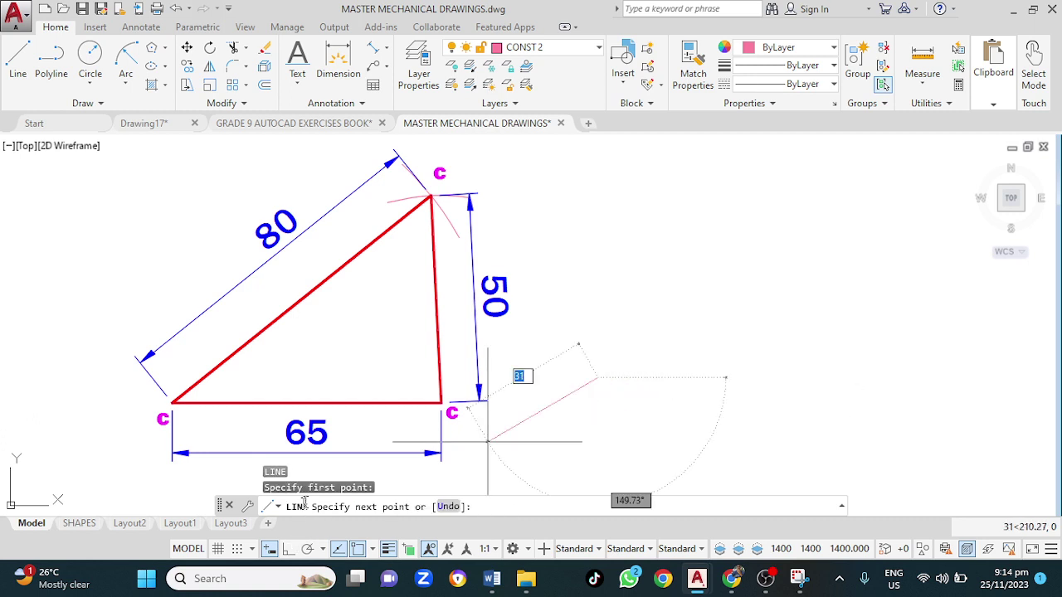
{"action": "left_click", "coordinate": [288, 551]}
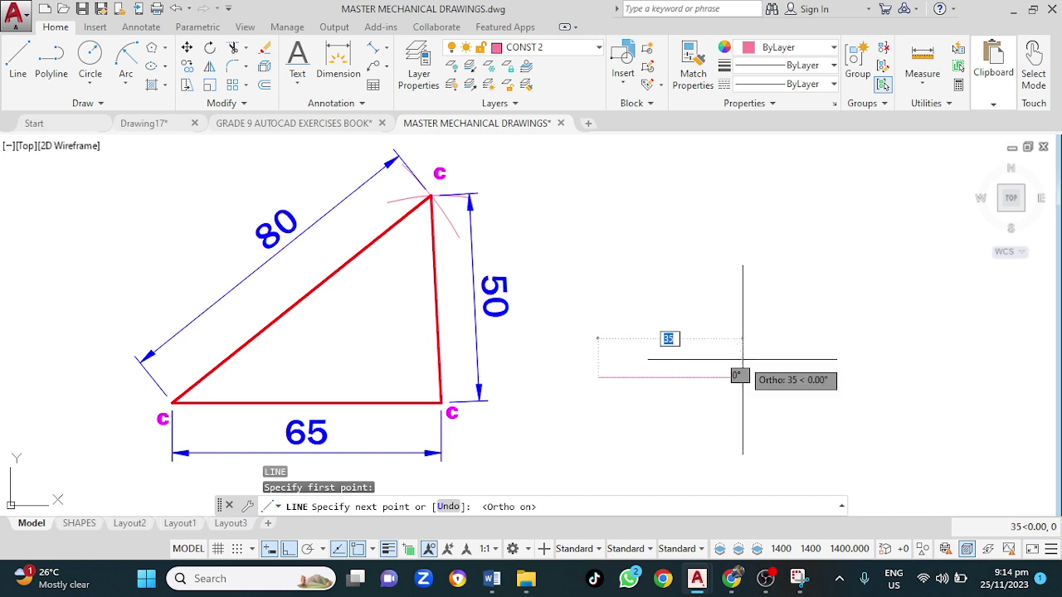
{"action": "type", "text": "65"}
{"action": "key", "text": "Return"}
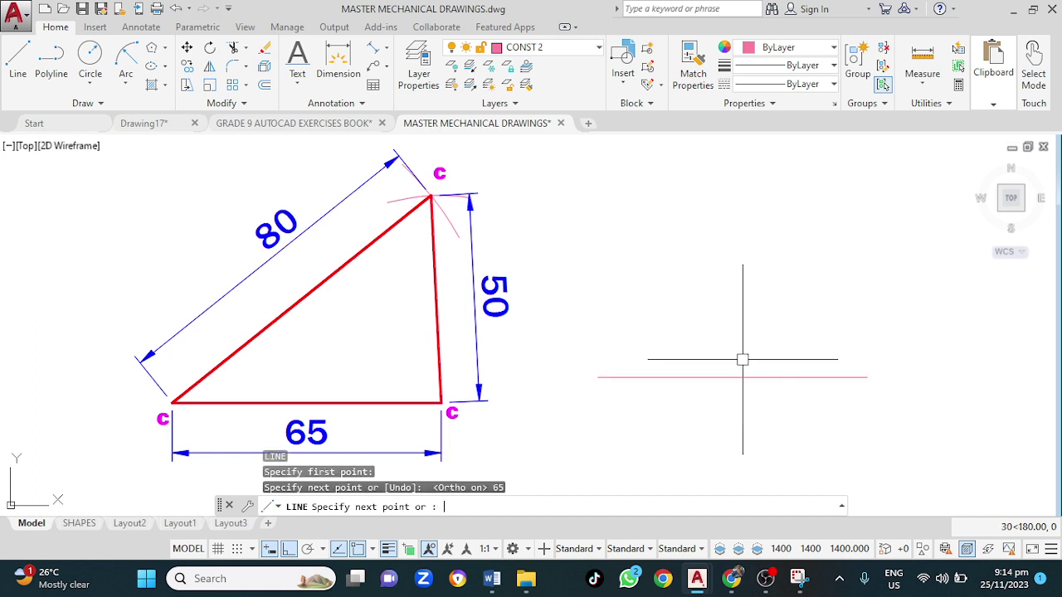
{"action": "key", "text": "Return"}
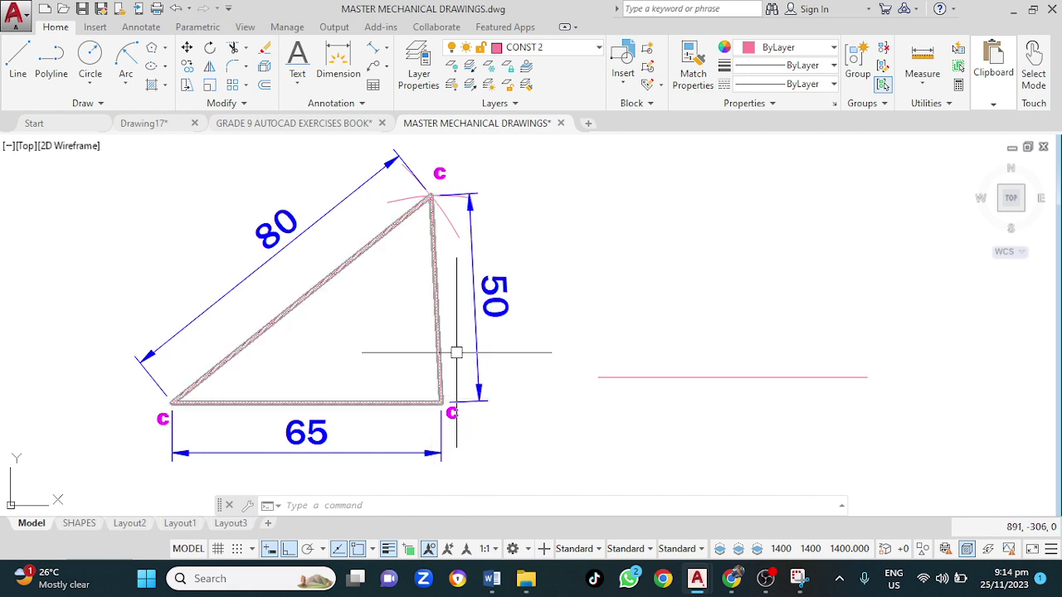
Relabel the two base vertices of the dimensioned triangle as a at the left end and b at the right end.
{"action": "double_click", "coordinate": [453, 412]}
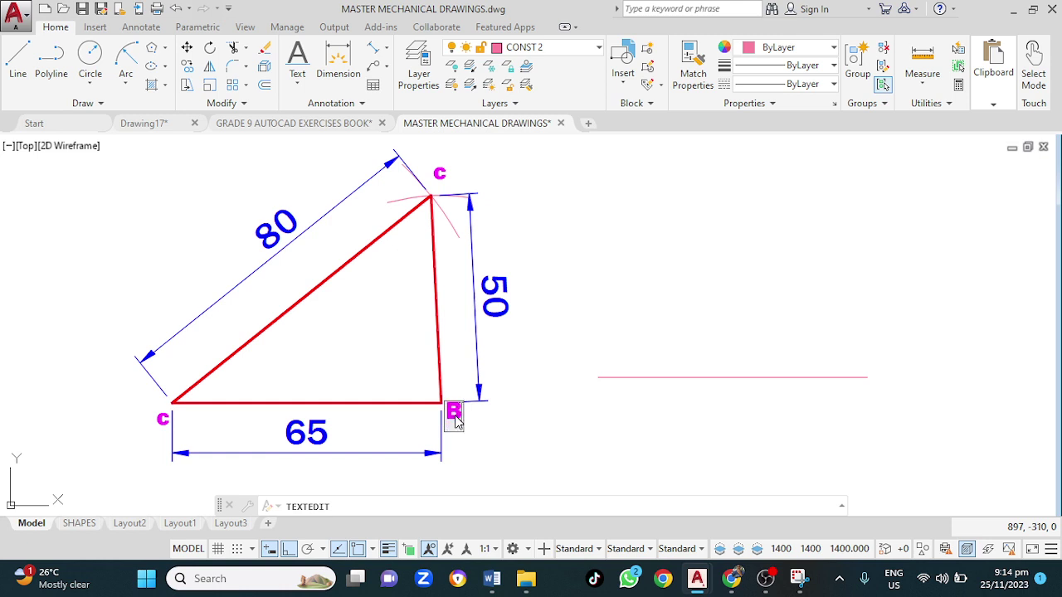
{"action": "left_click", "coordinate": [441, 176]}
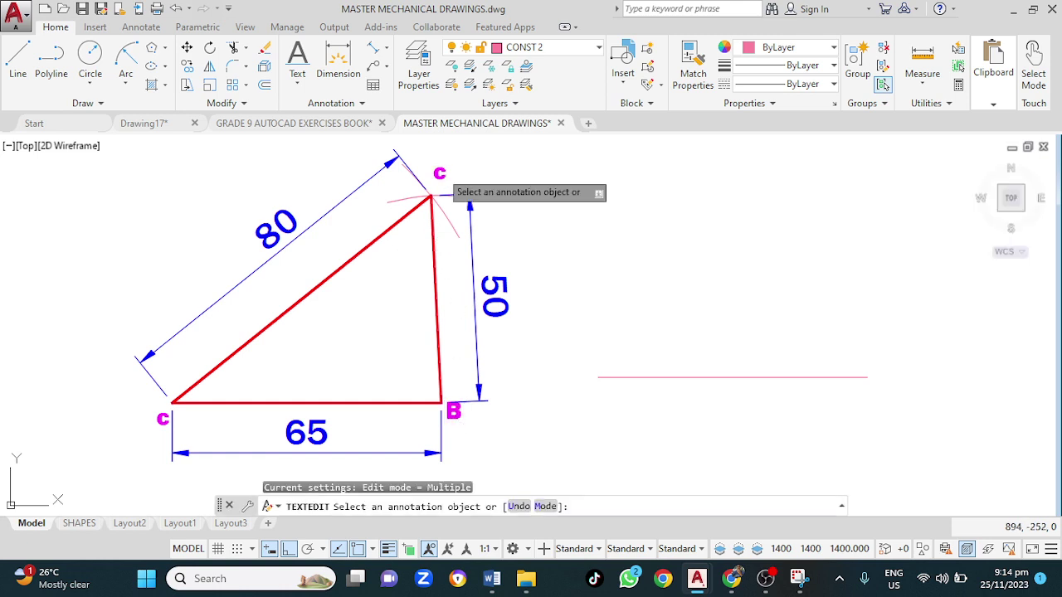
{"action": "left_click", "coordinate": [441, 174]}
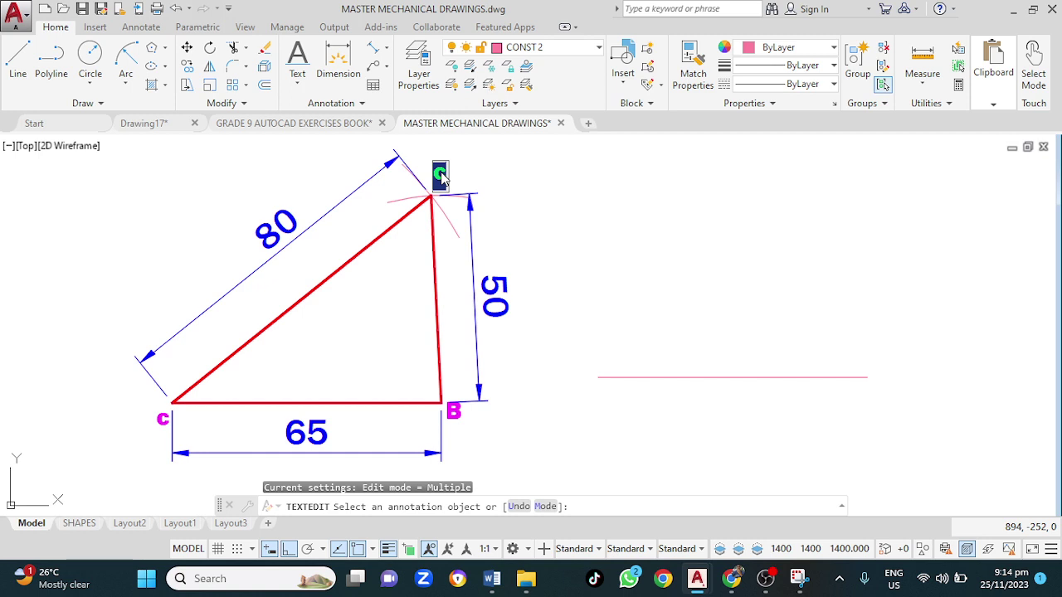
{"action": "left_click", "coordinate": [504, 161]}
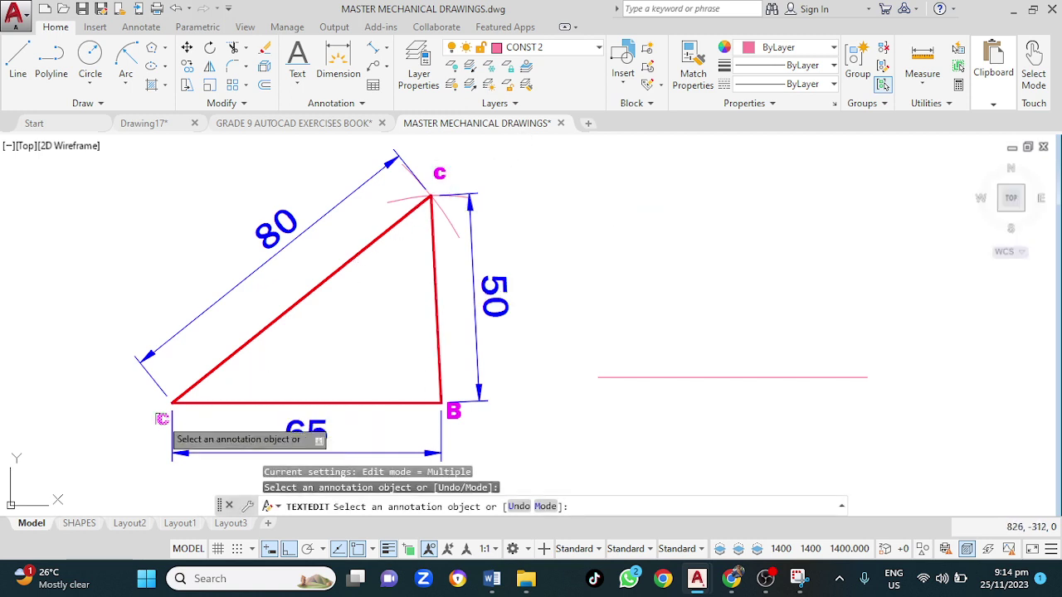
{"action": "key", "text": "Caps_Lock"}
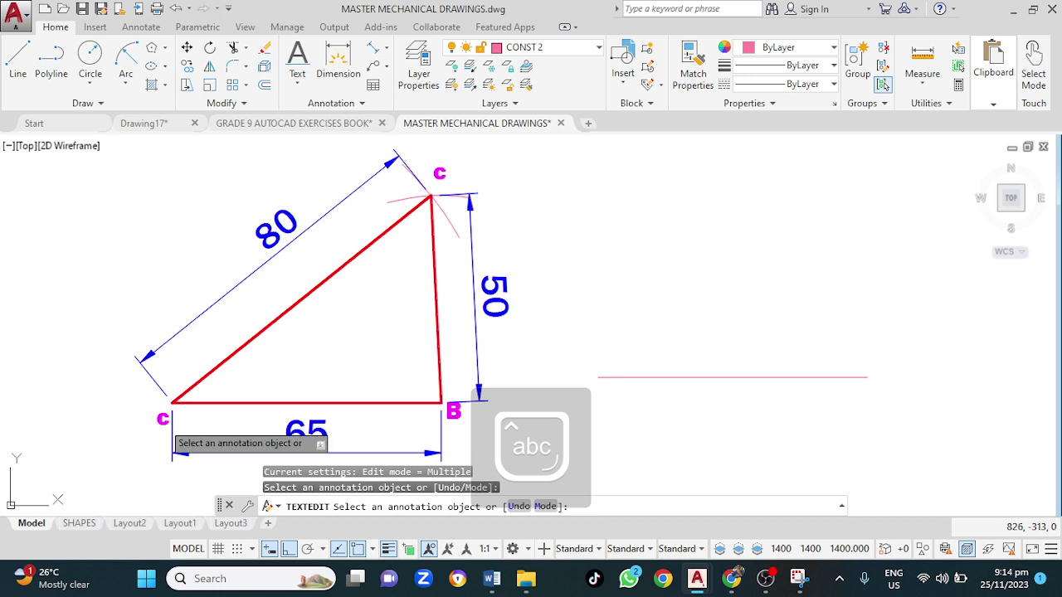
{"action": "left_click", "coordinate": [163, 420]}
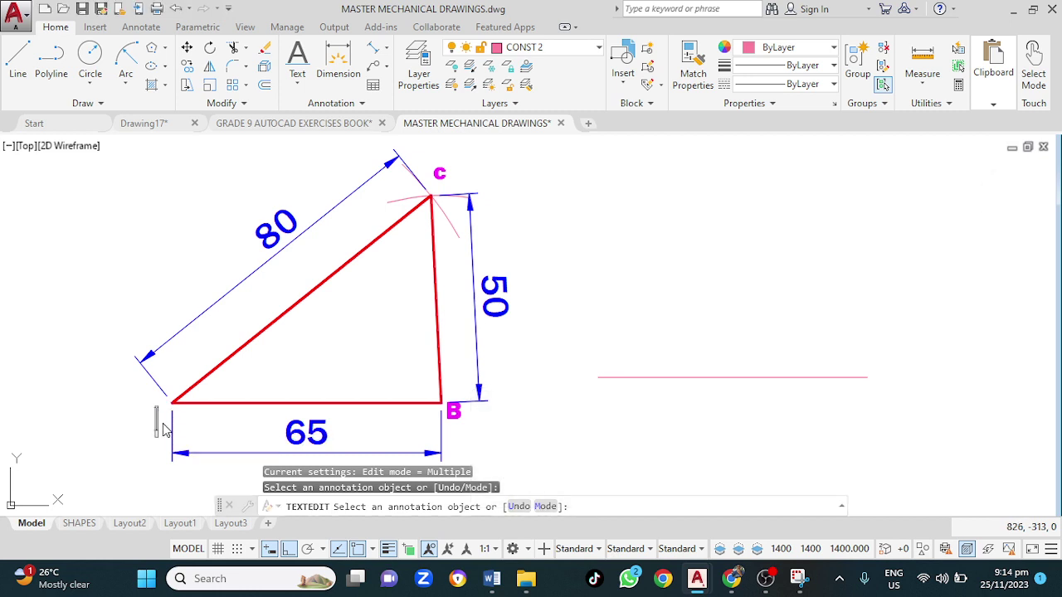
{"action": "key", "text": "Return"}
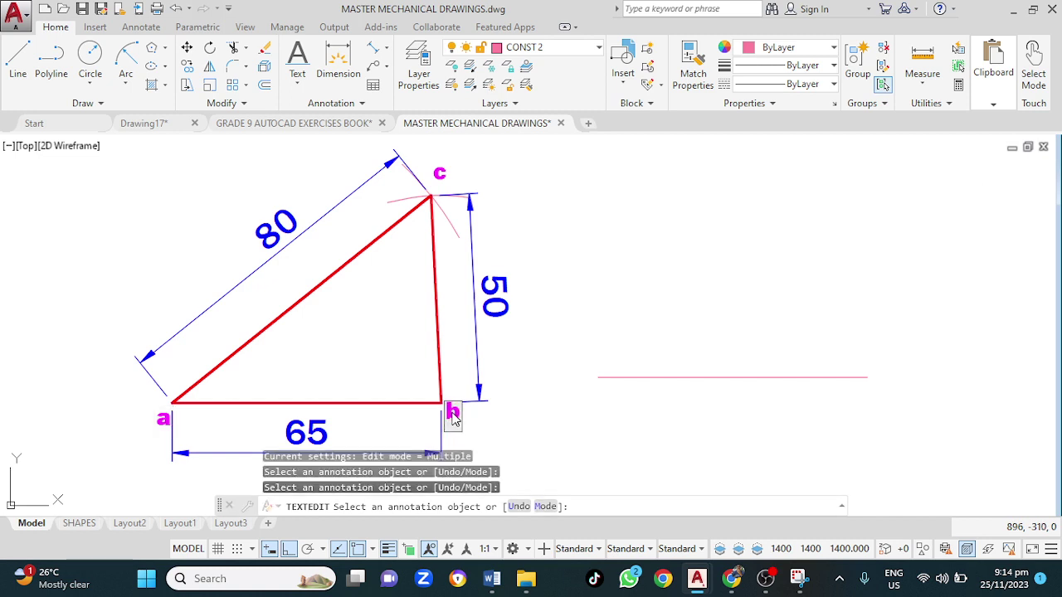
{"action": "key", "text": "Escape"}
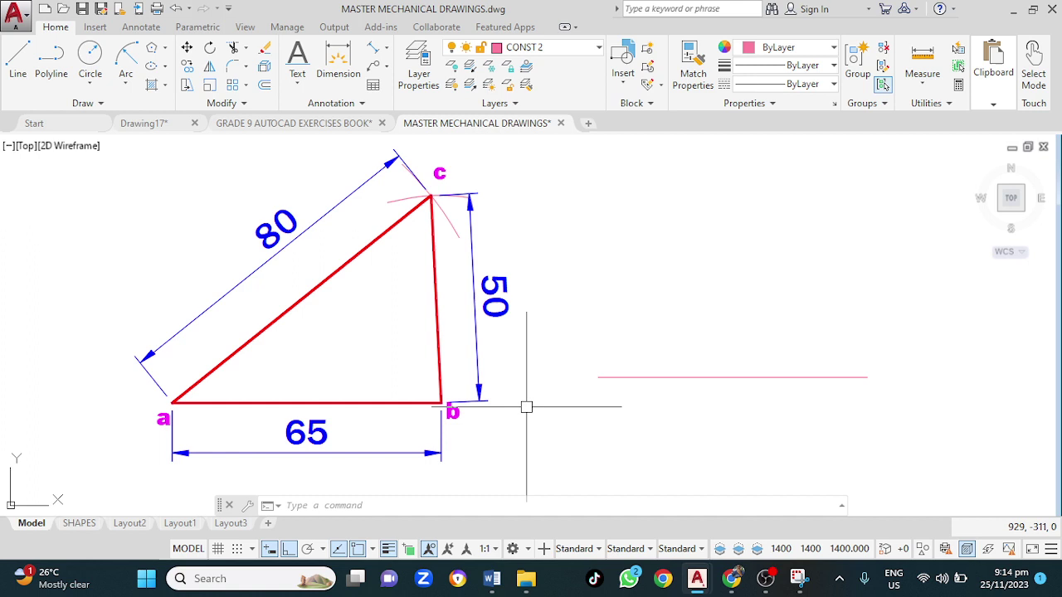
{"action": "left_click", "coordinate": [454, 402]}
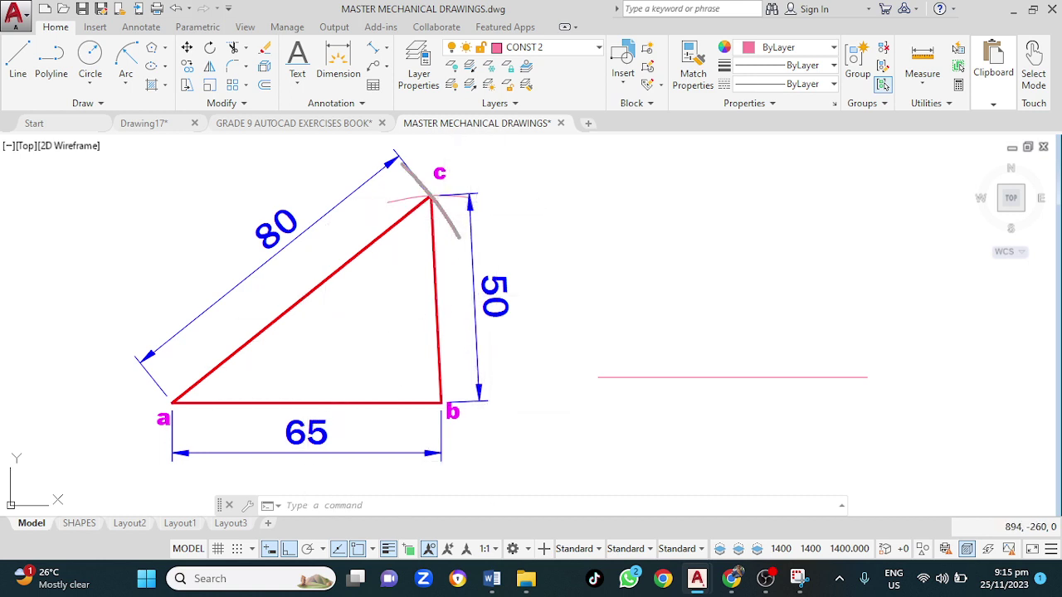
{"action": "left_click", "coordinate": [470, 199]}
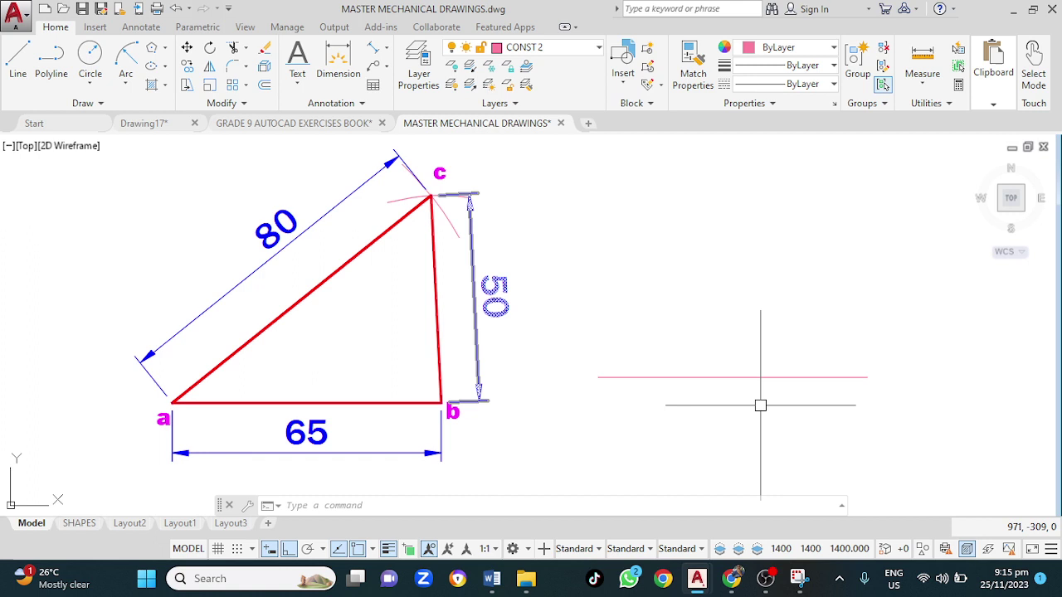
{"action": "key", "text": "Escape"}
Draw a construction circle of radius 50 centred on the right endpoint of the 65-long line.
{"action": "mouse_move", "coordinate": [758, 407]}
{"action": "middle_mouse_down"}
{"action": "mouse_move", "coordinate": [522, 373]}
{"action": "mouse_move", "coordinate": [521, 396]}
{"action": "middle_mouse_up"}
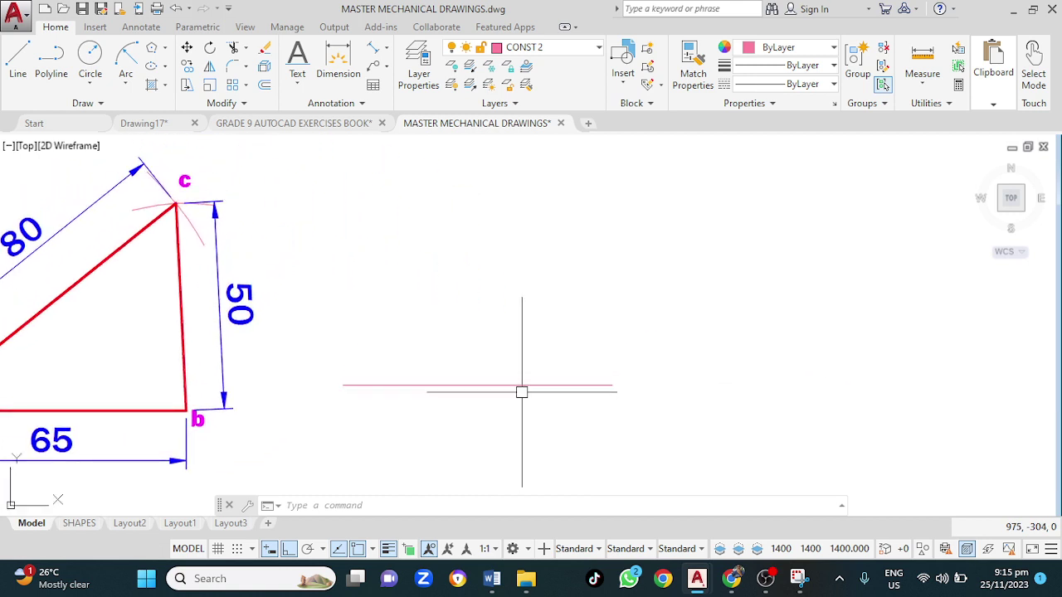
{"action": "key", "text": "Return"}
{"action": "left_click", "coordinate": [612, 385]}
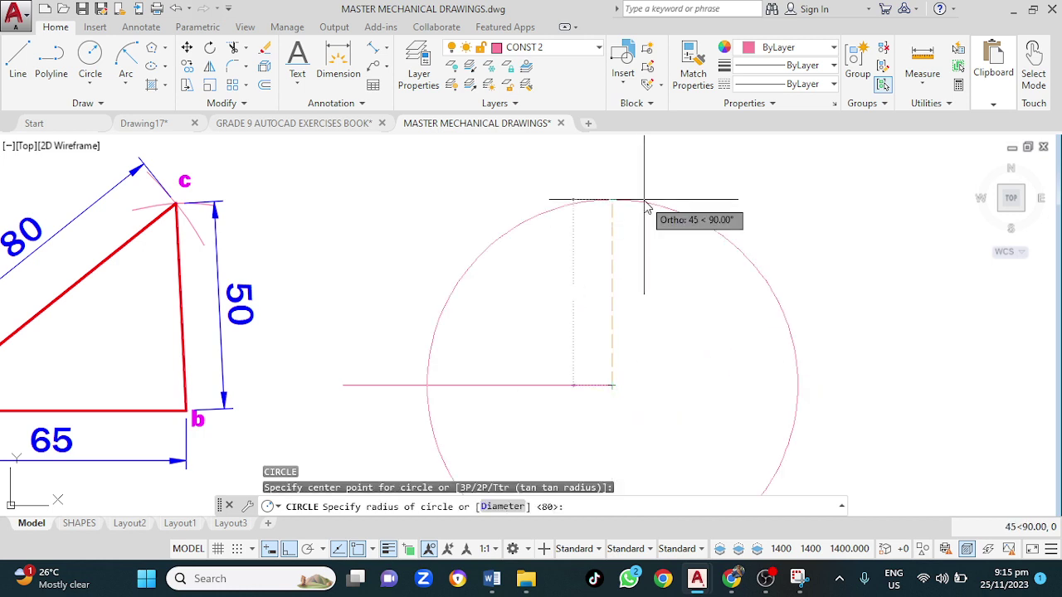
{"action": "key", "text": "Return"}
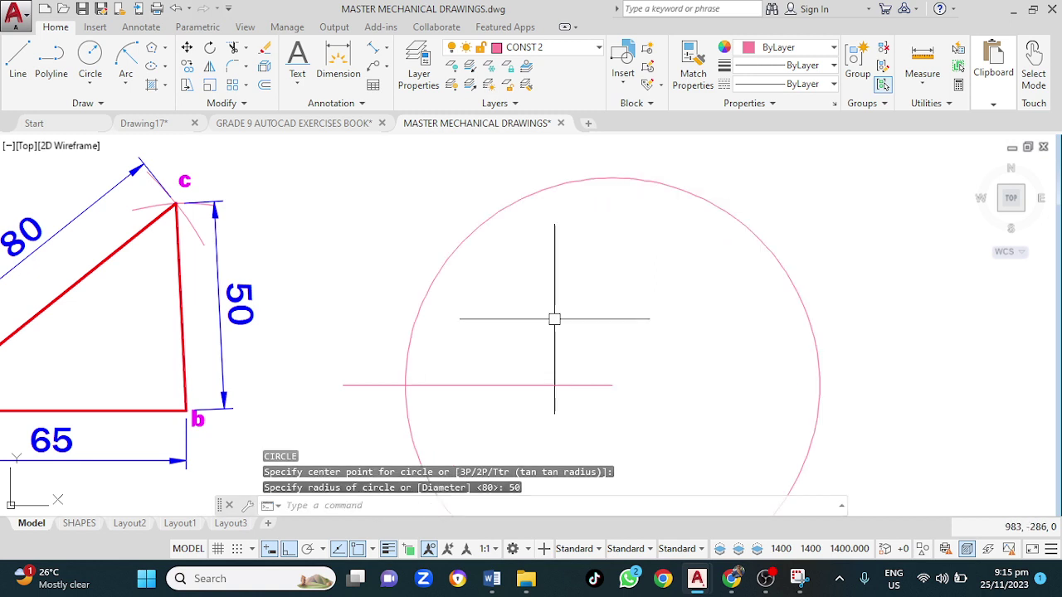
Draw a construction circle of radius 80 centred on the left endpoint of the 65-long line.
{"action": "scroll", "coordinate": [551, 316], "scroll_direction": "down", "scroll_amount": 2}
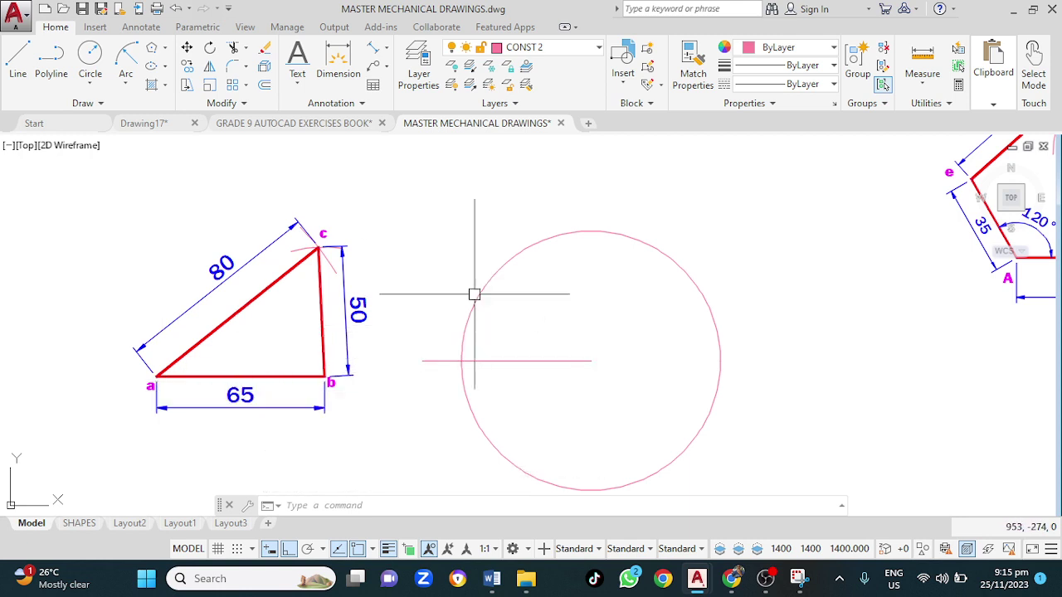
{"action": "type", "text": "c"}
{"action": "key", "text": "Return"}
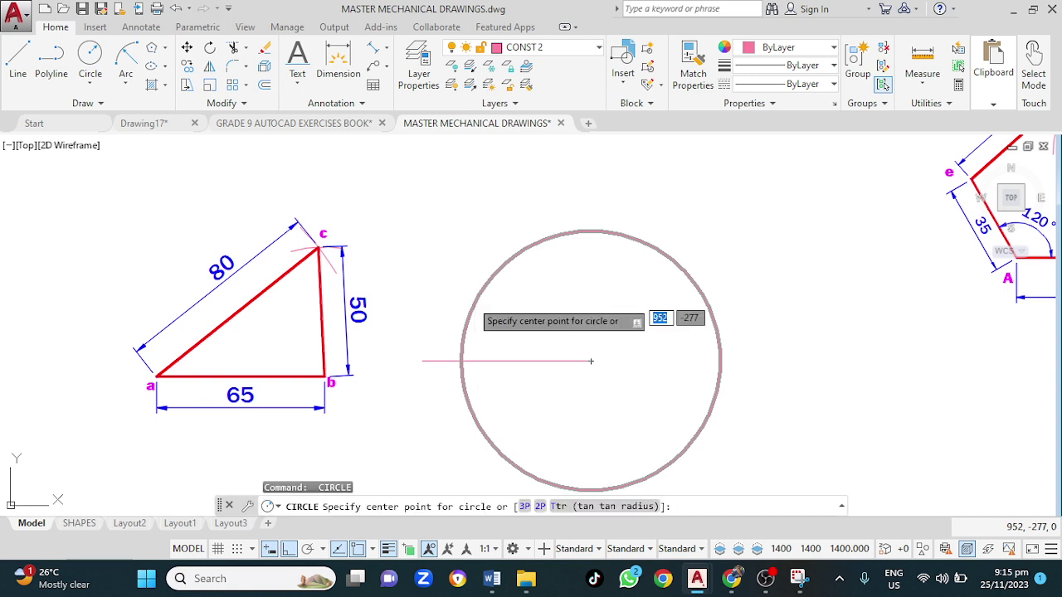
{"action": "left_click", "coordinate": [421, 361]}
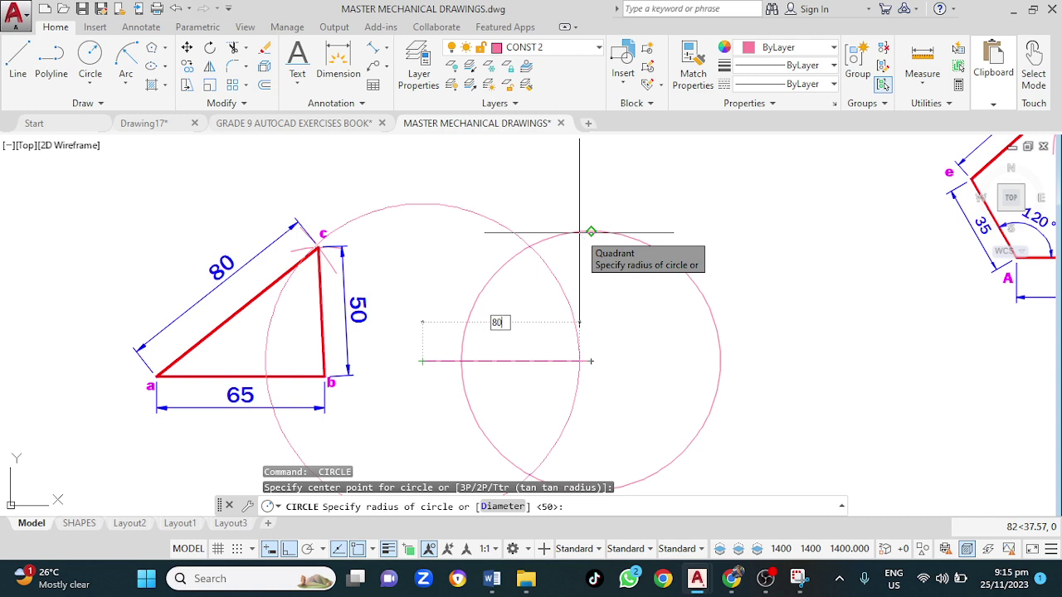
{"action": "type", "text": "80"}
{"action": "key", "text": "Return"}
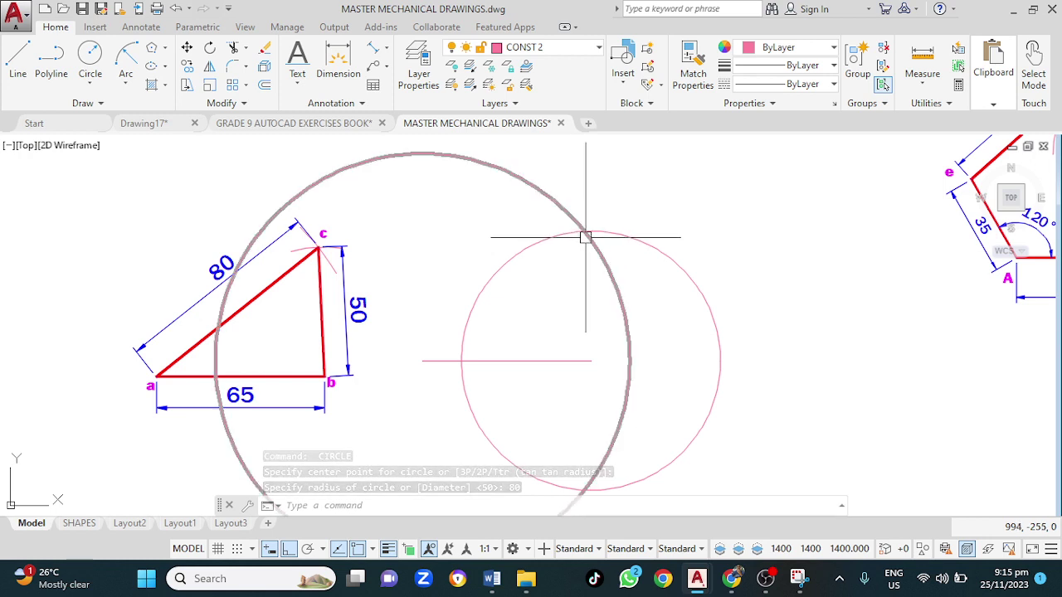
On layer OUTLINE P&S, draw a closed triangular polyline through the circles' upper intersection and both endpoints of the base line.
{"action": "left_click", "coordinate": [562, 53]}
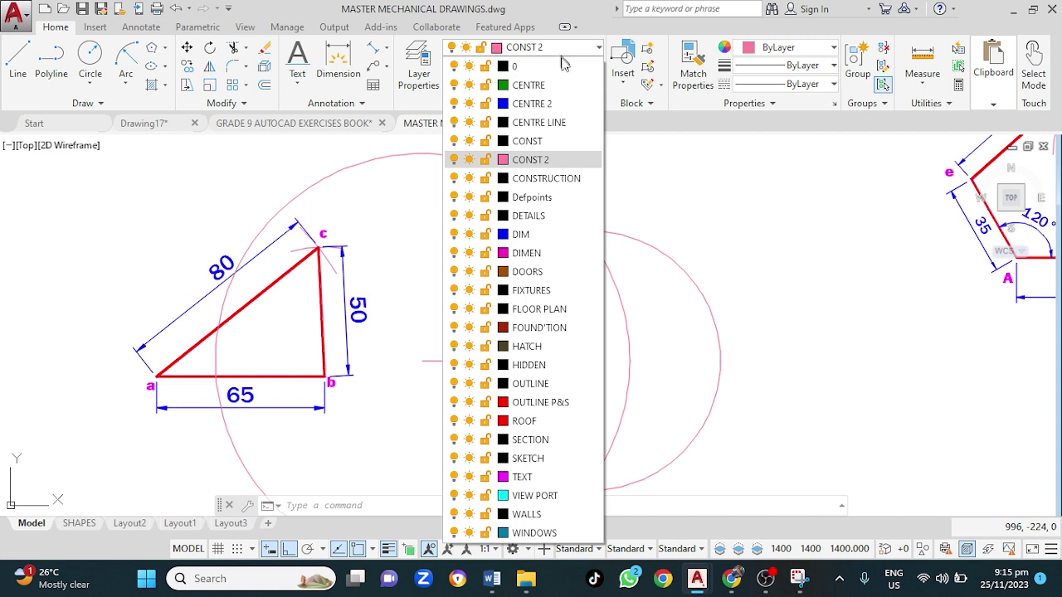
{"action": "left_click", "coordinate": [548, 403]}
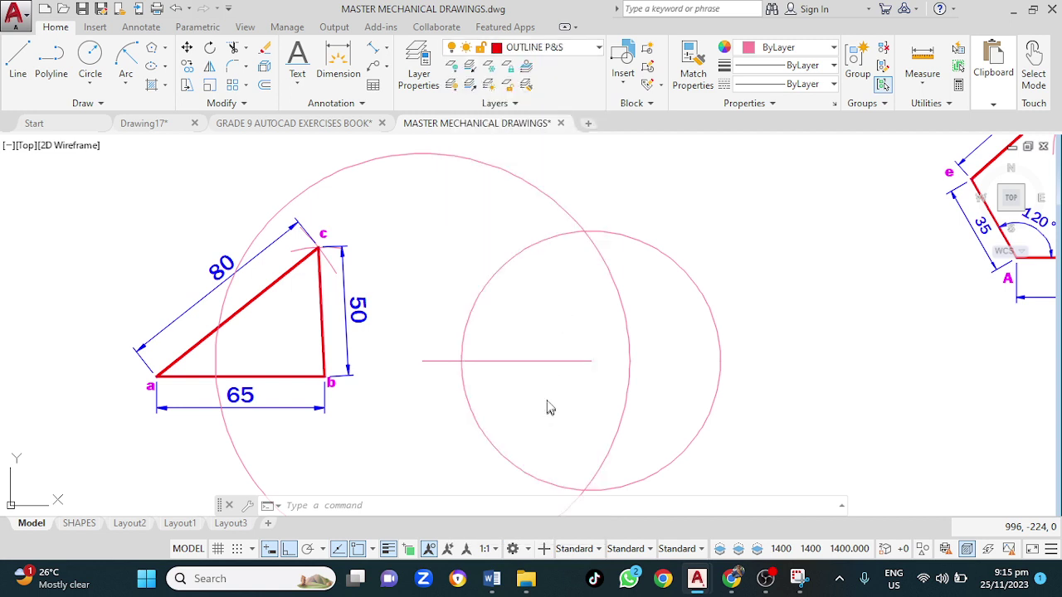
{"action": "left_click", "coordinate": [58, 62]}
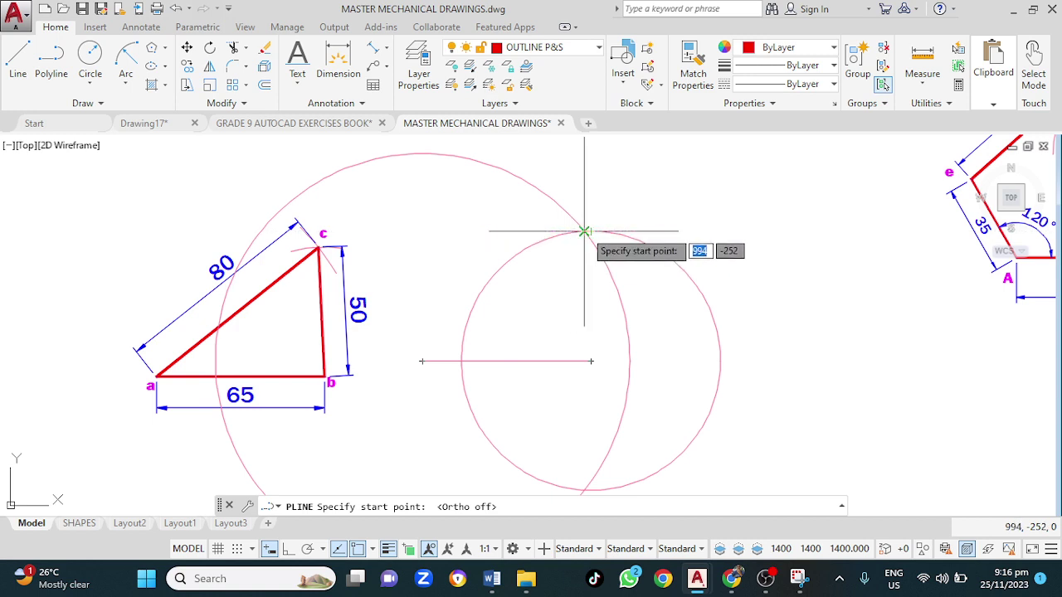
{"action": "left_click", "coordinate": [584, 232]}
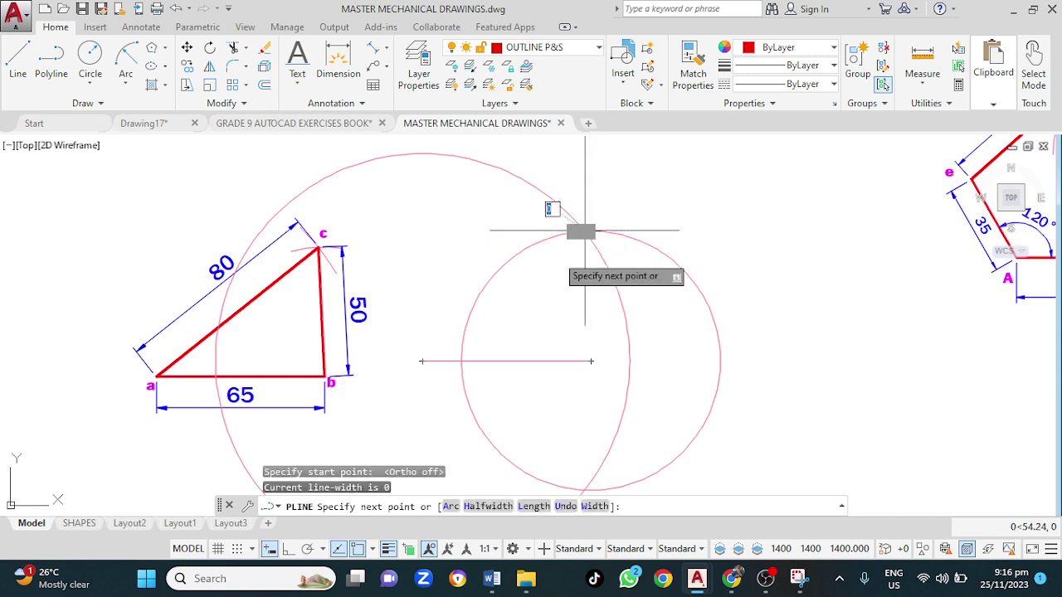
{"action": "left_click", "coordinate": [423, 361]}
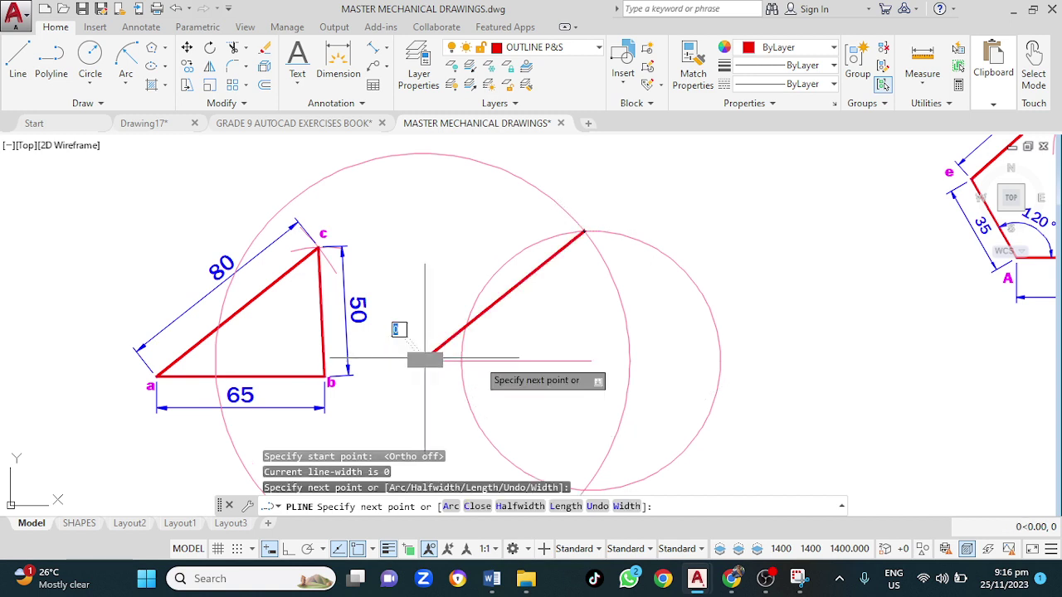
{"action": "left_click", "coordinate": [591, 361]}
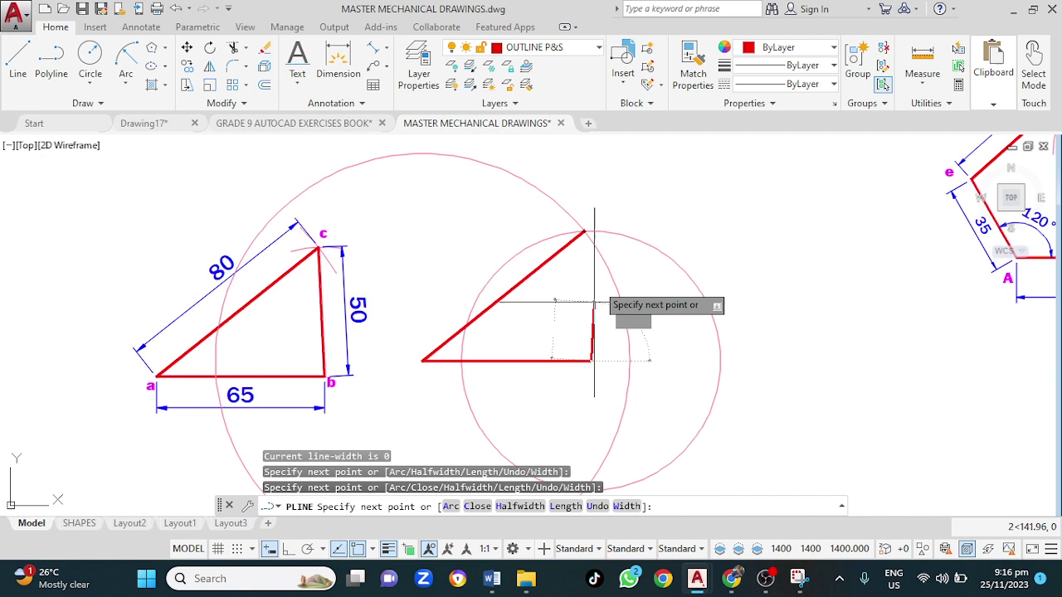
{"action": "left_click", "coordinate": [584, 231]}
{"action": "key", "text": "Return"}
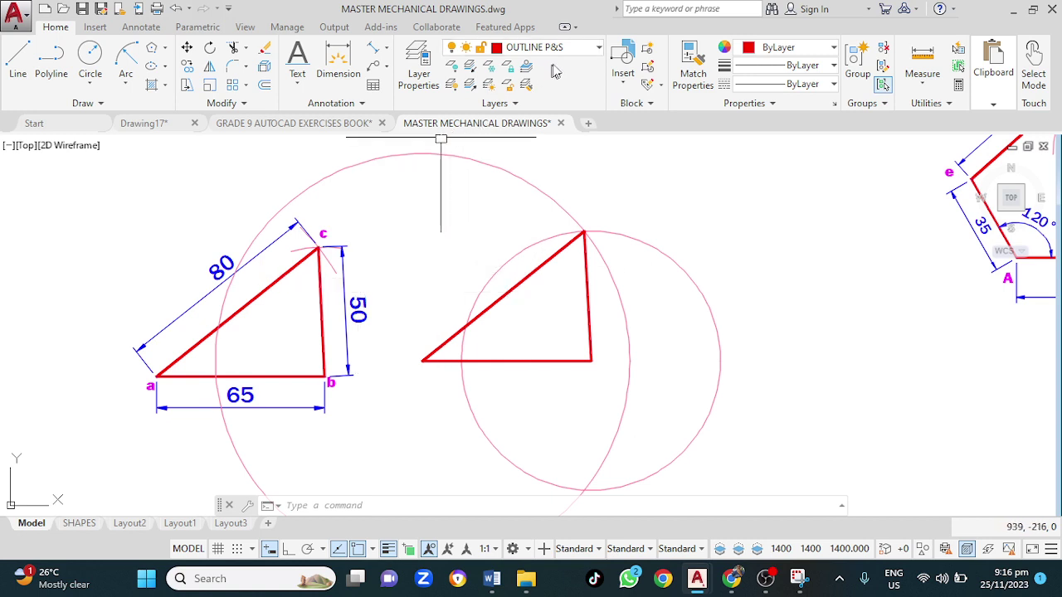
Make DIM the current layer and place an aligned dimension below the base of the newly outlined triangle.
{"action": "left_click", "coordinate": [562, 51]}
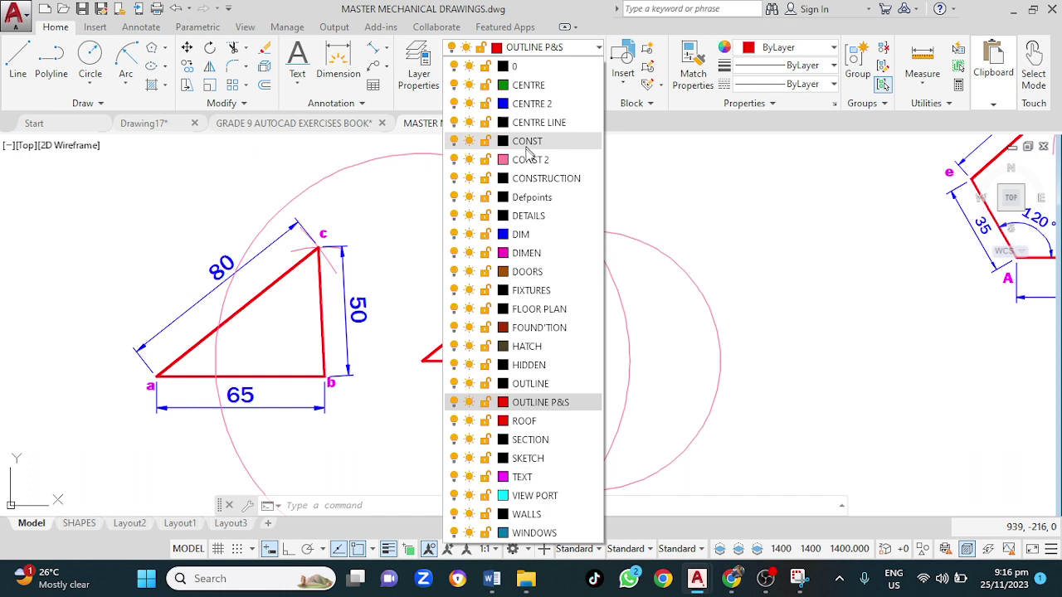
{"action": "left_click", "coordinate": [521, 234]}
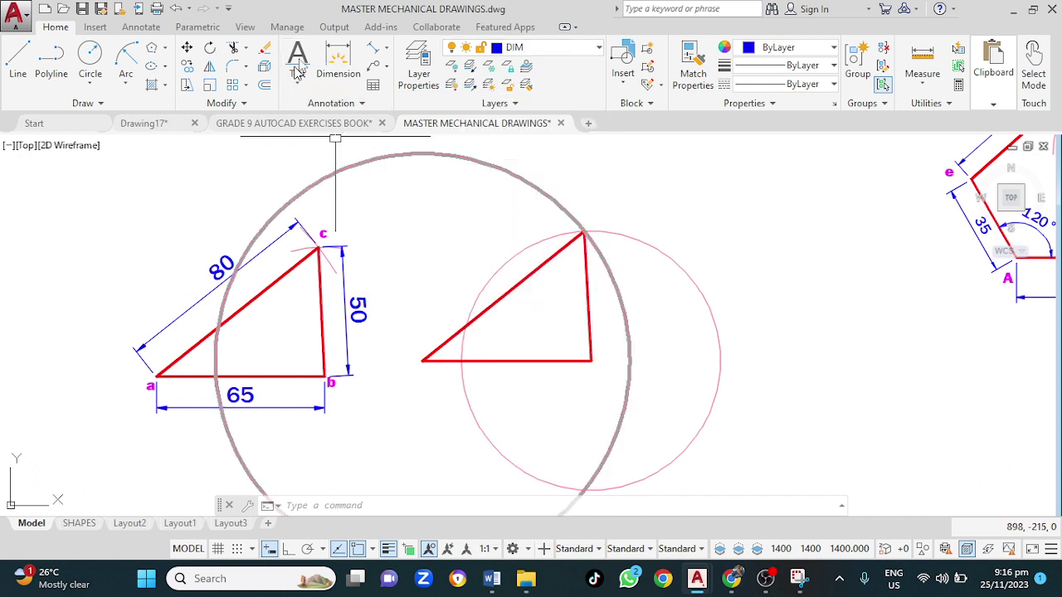
{"action": "left_click", "coordinate": [374, 52]}
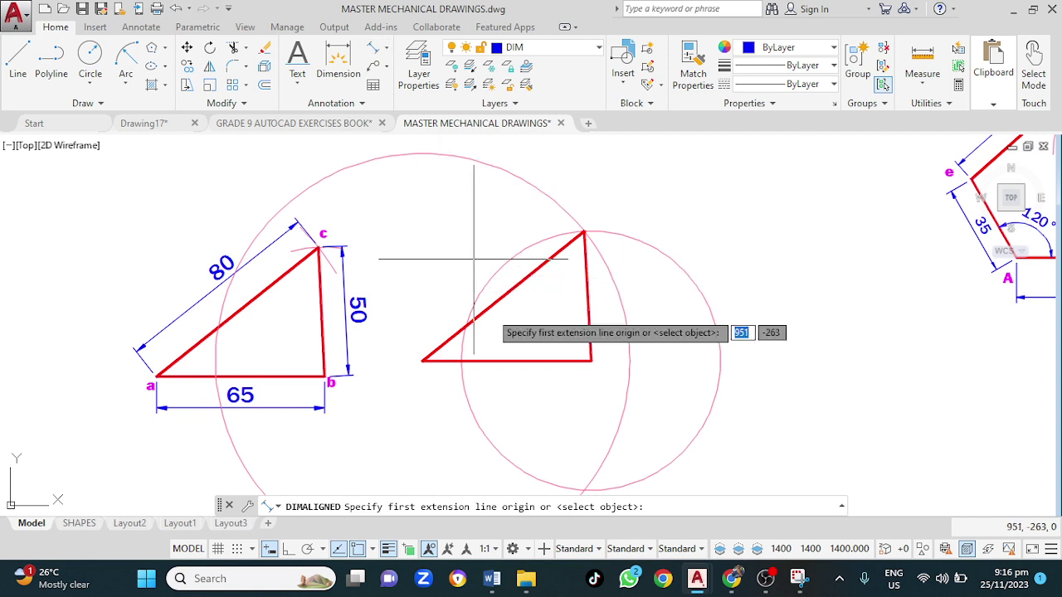
{"action": "key", "text": "Return"}
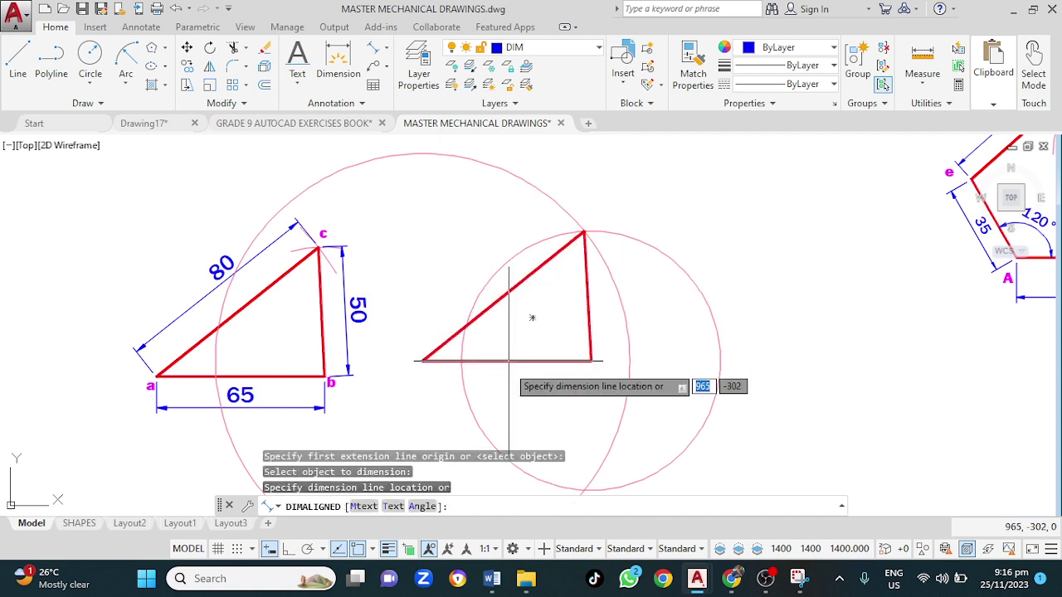
{"action": "left_click", "coordinate": [508, 401]}
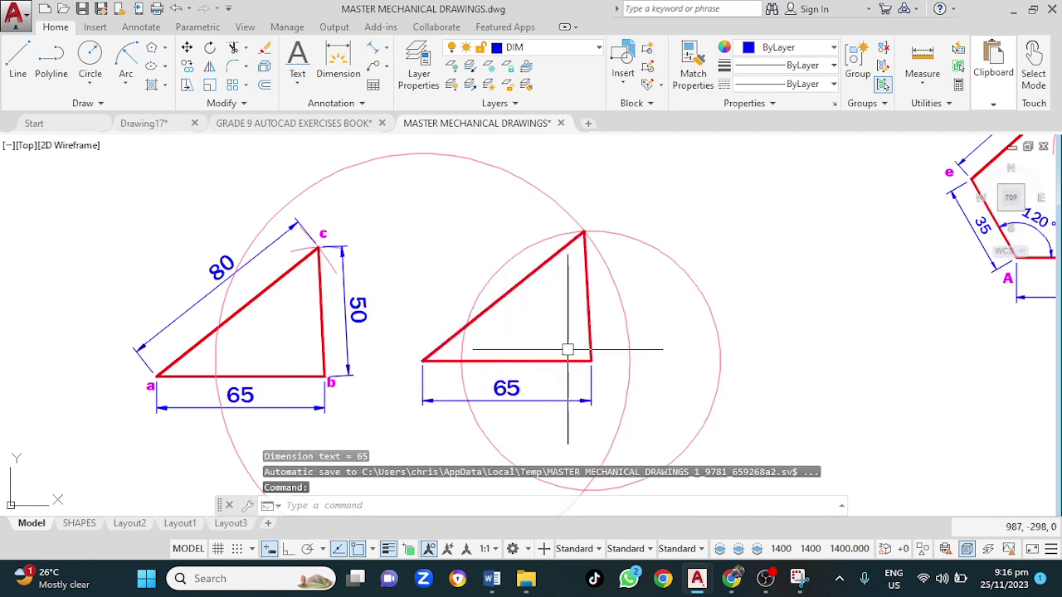
Add an aligned dimension to the new triangle's near-vertical side, placed outside the triangle to its right.
{"action": "key", "text": "Return"}
{"action": "key", "text": "Return"}
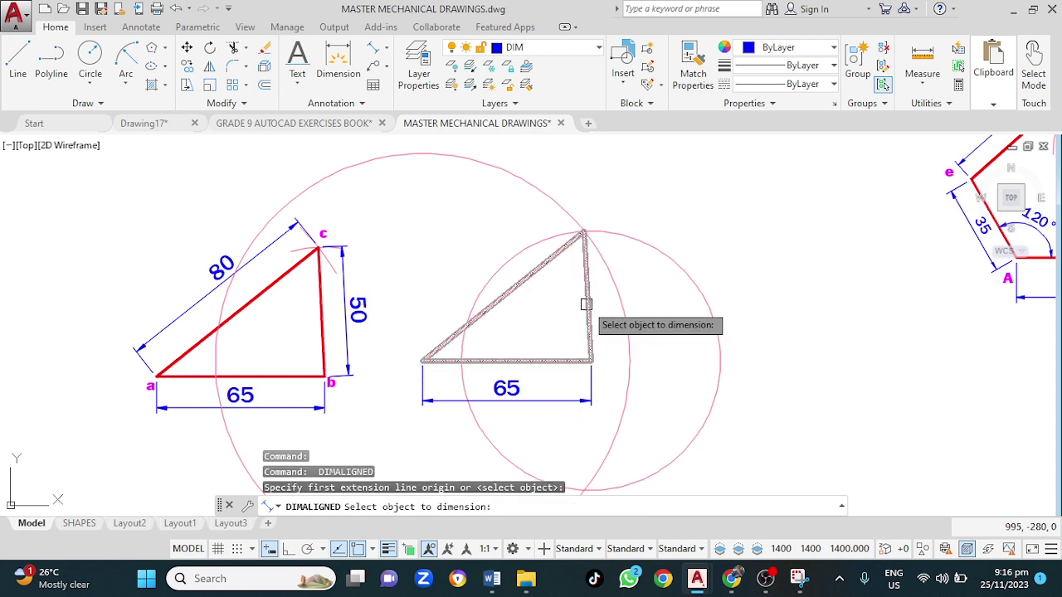
{"action": "left_click", "coordinate": [586, 302]}
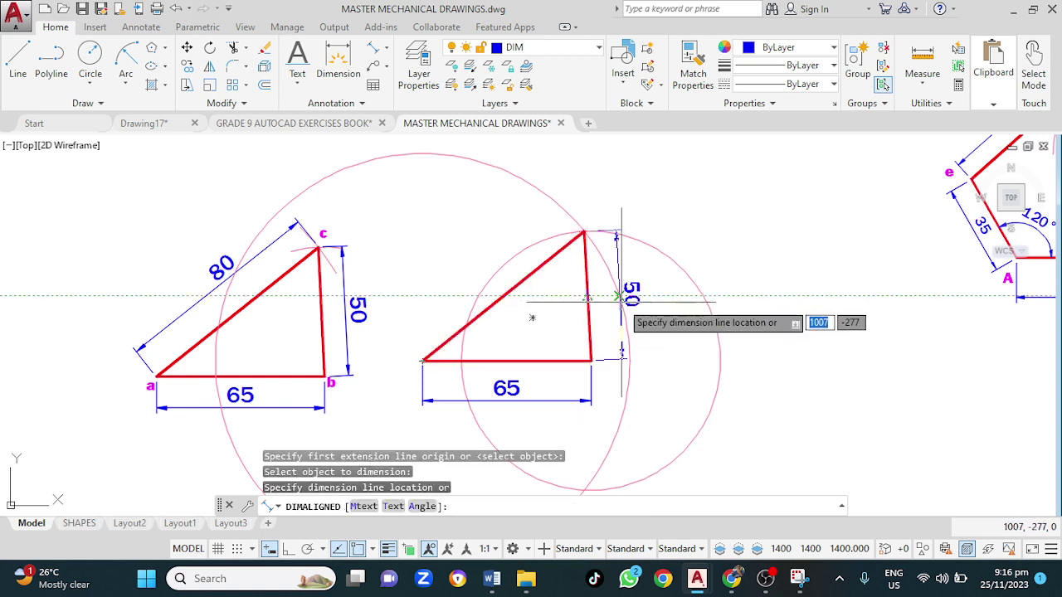
{"action": "left_click", "coordinate": [620, 296]}
Add an aligned dimension along the new triangle's sloping side, placed above and outside the triangle.
{"action": "key", "text": "Return"}
{"action": "key", "text": "Return"}
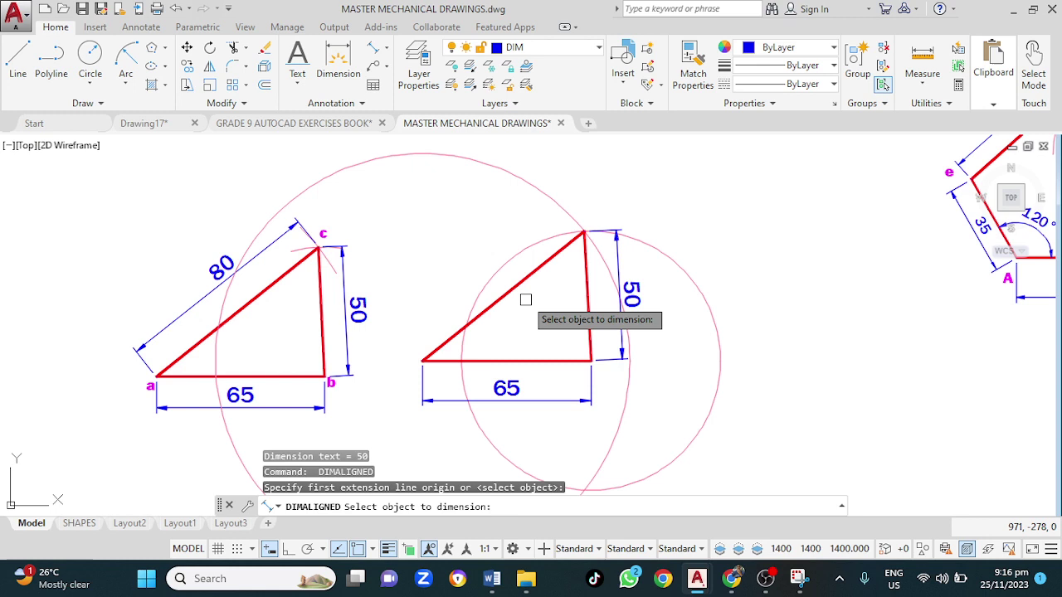
{"action": "left_click", "coordinate": [518, 282]}
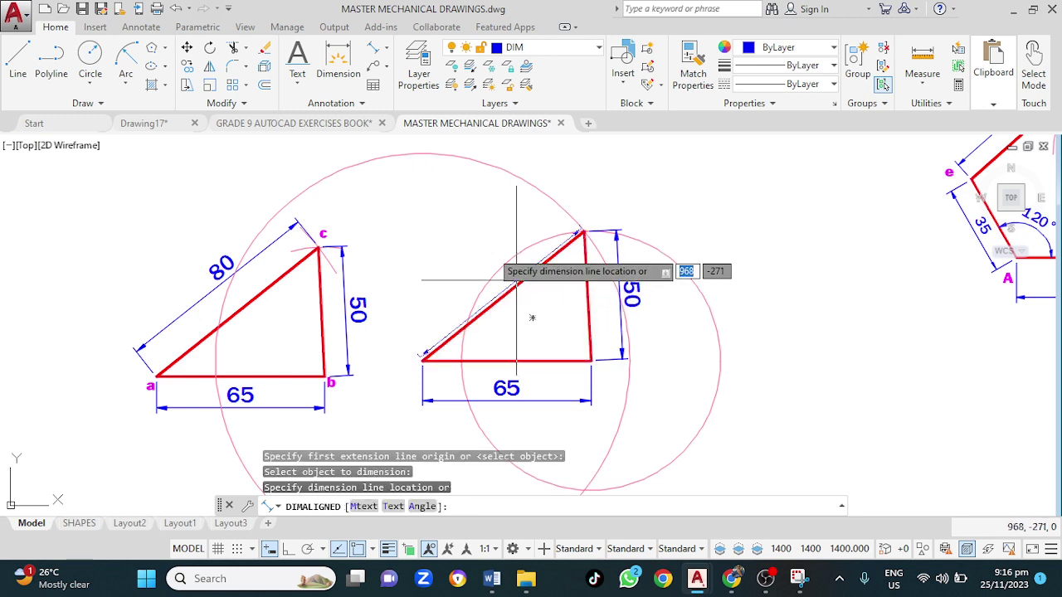
{"action": "left_click", "coordinate": [486, 251]}
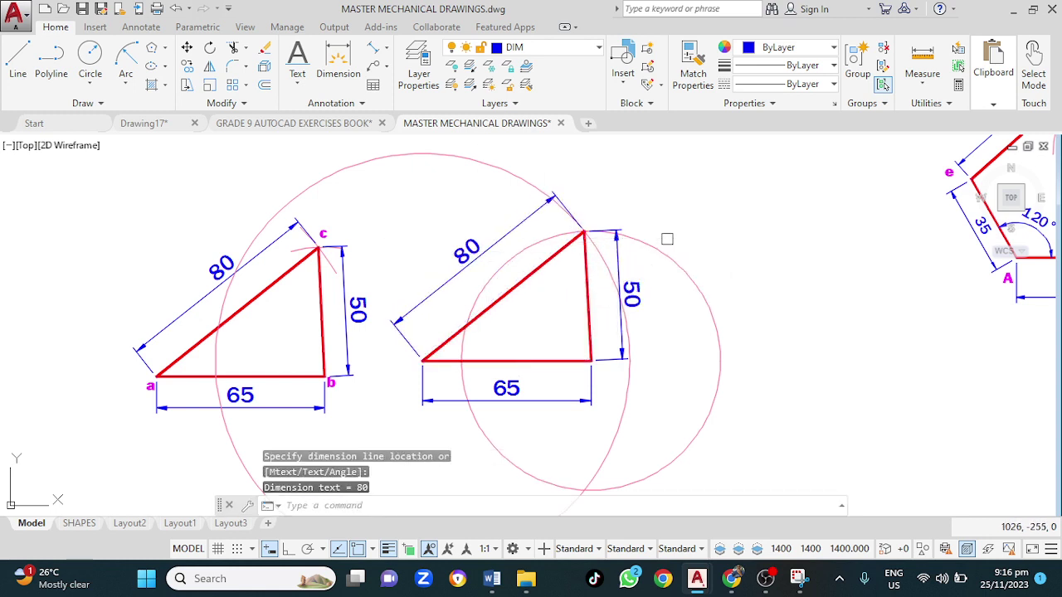
{"action": "mouse_move", "coordinate": [539, 297]}
{"action": "middle_mouse_down"}
{"action": "mouse_move", "coordinate": [685, 294]}
{"action": "mouse_move", "coordinate": [546, 274]}
{"action": "middle_mouse_up"}
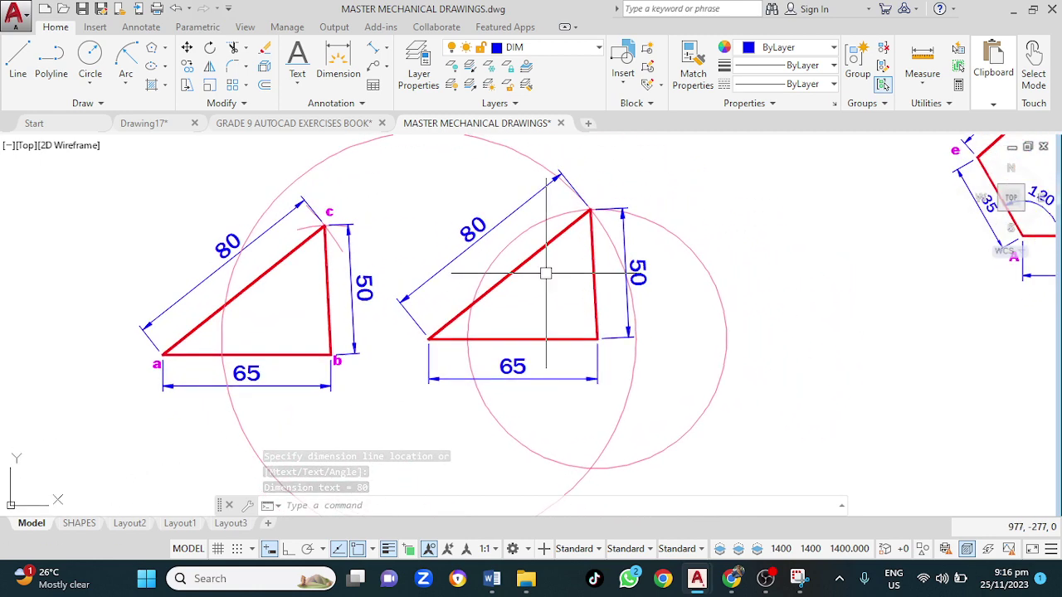